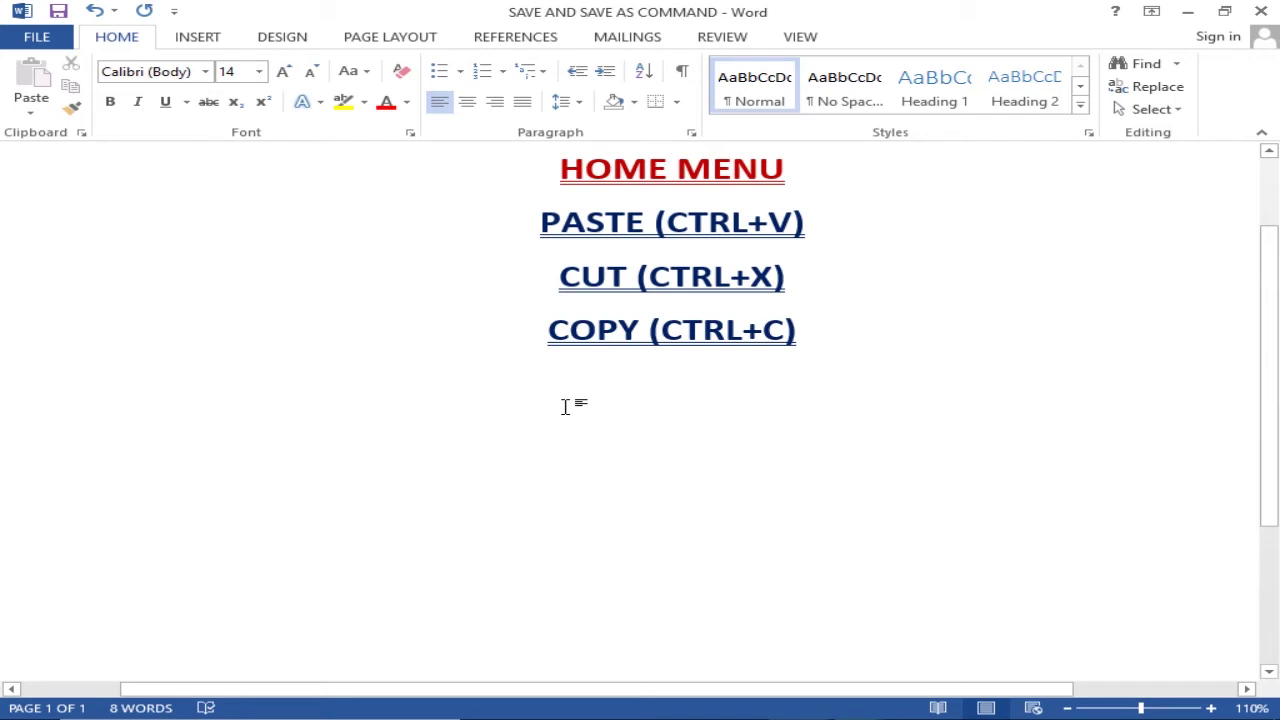
# Step: Show the Clipboard pane and enter the line PRACTICE TO GROW below the COPY (CTRL+C) heading
pyautogui.click(82, 133)
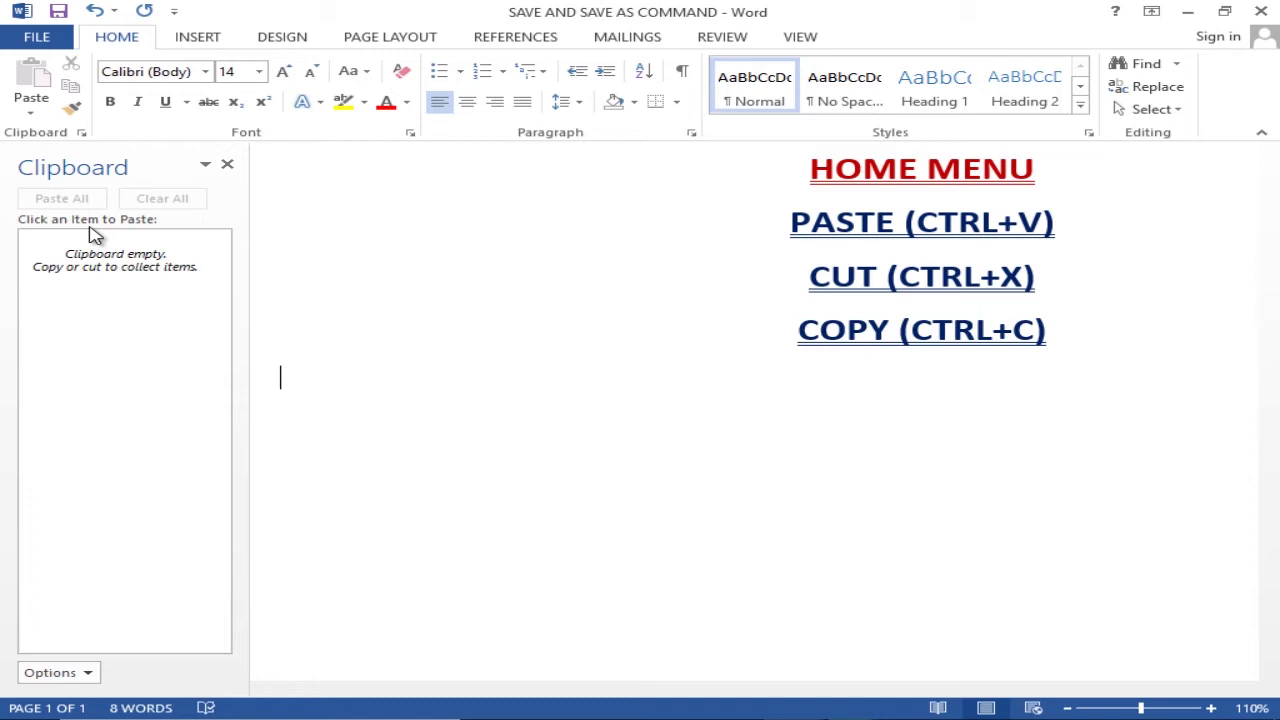
pyautogui.write('PRACTICE TO GROW')
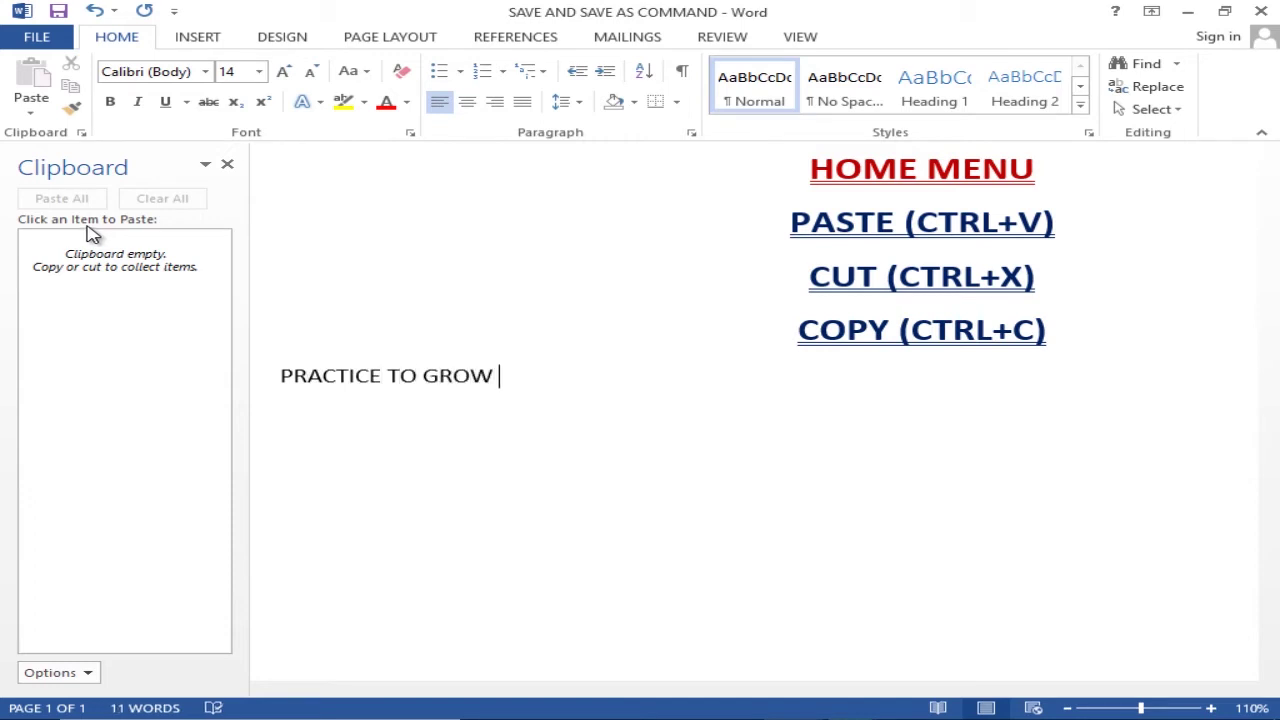
# Step: Cut the whole PRACTICE TO GROW line out of the document
pyautogui.moveTo(513, 378); pyautogui.dragTo(280, 376)
pyautogui.hotkey('ctrl', 'c')
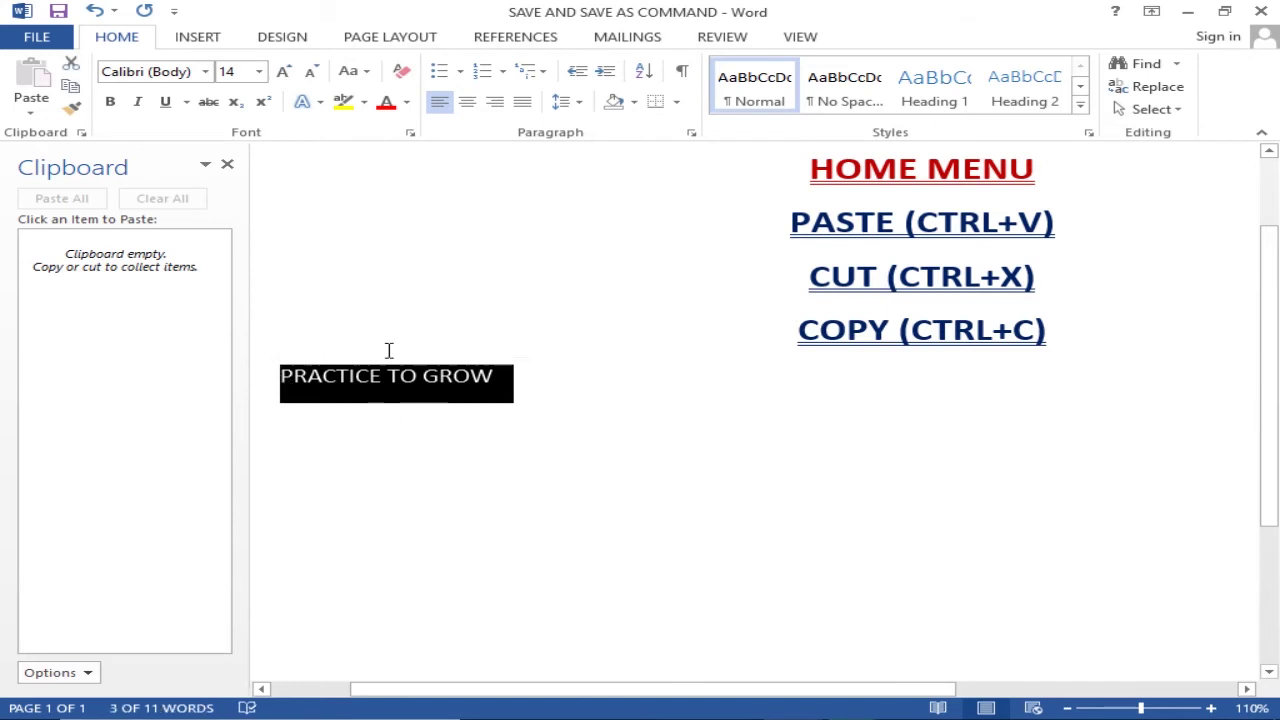
pyautogui.click(66, 66)
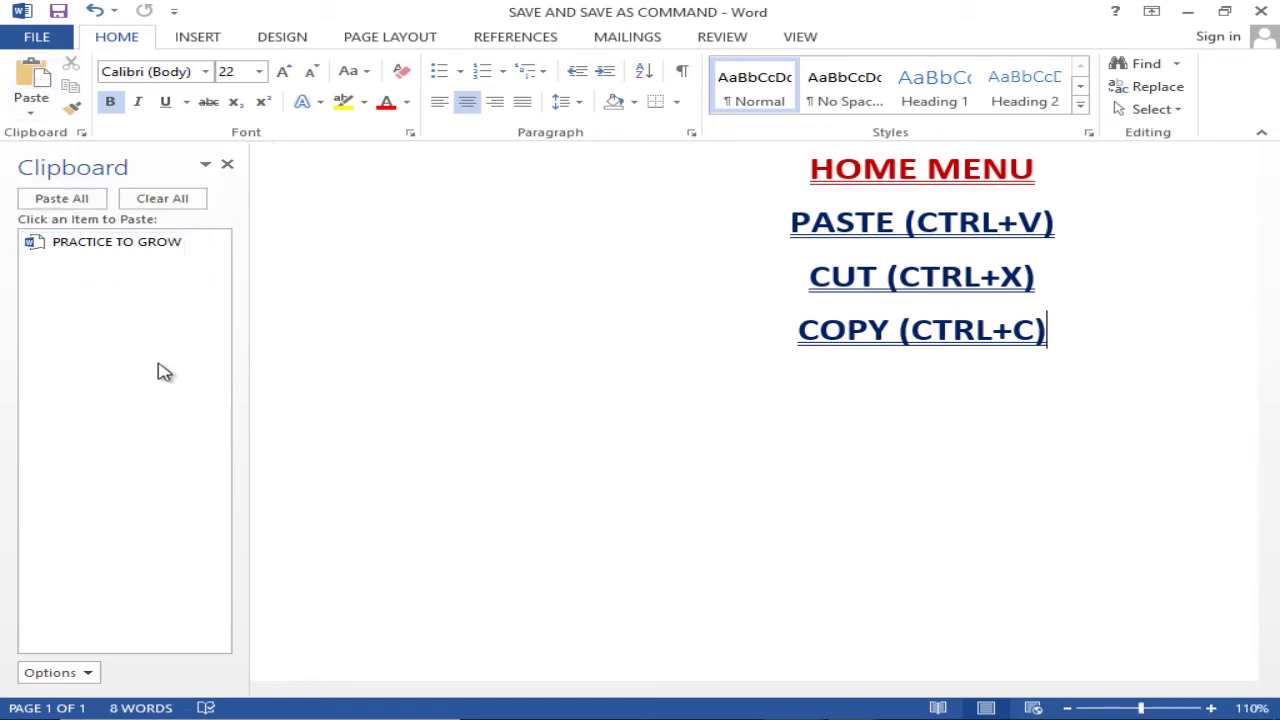
# Step: Clear the formatting at a blank spot well below the headings and paste PRACTICE TO GROW there three times
pyautogui.click(404, 474)
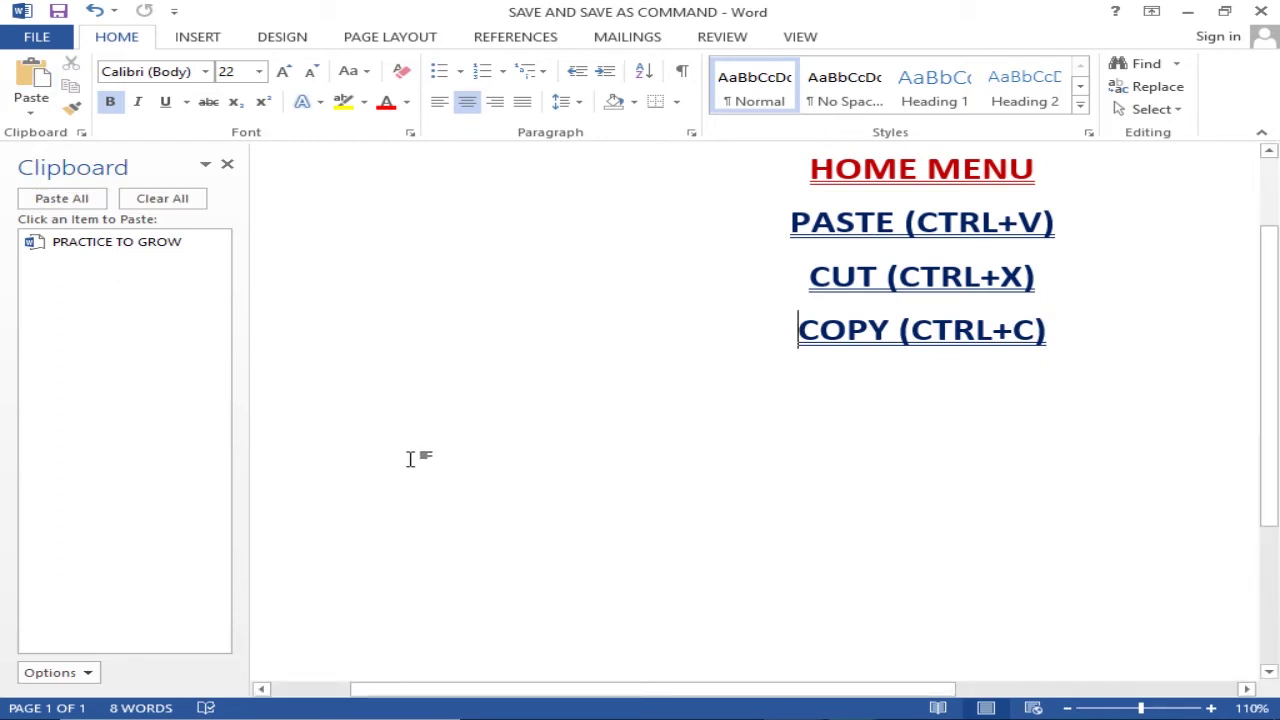
pyautogui.doubleClick(345, 537)
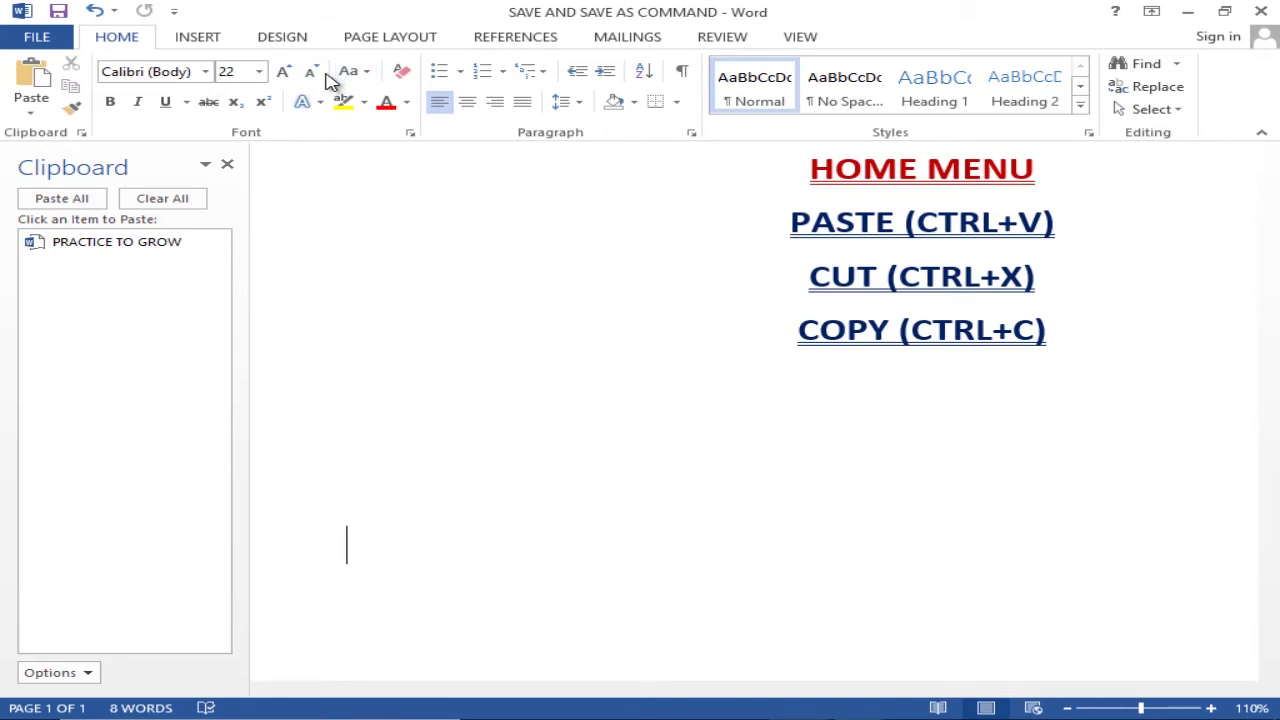
pyautogui.click(401, 71)
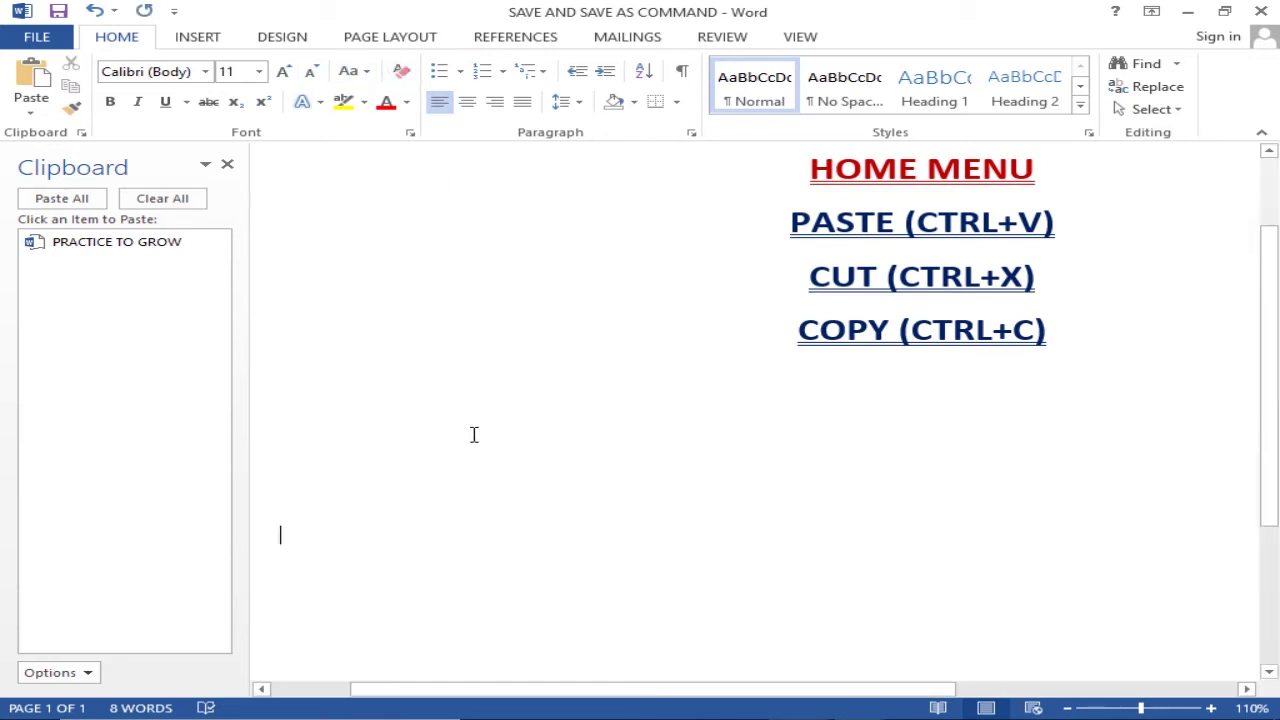
pyautogui.click(30, 72)
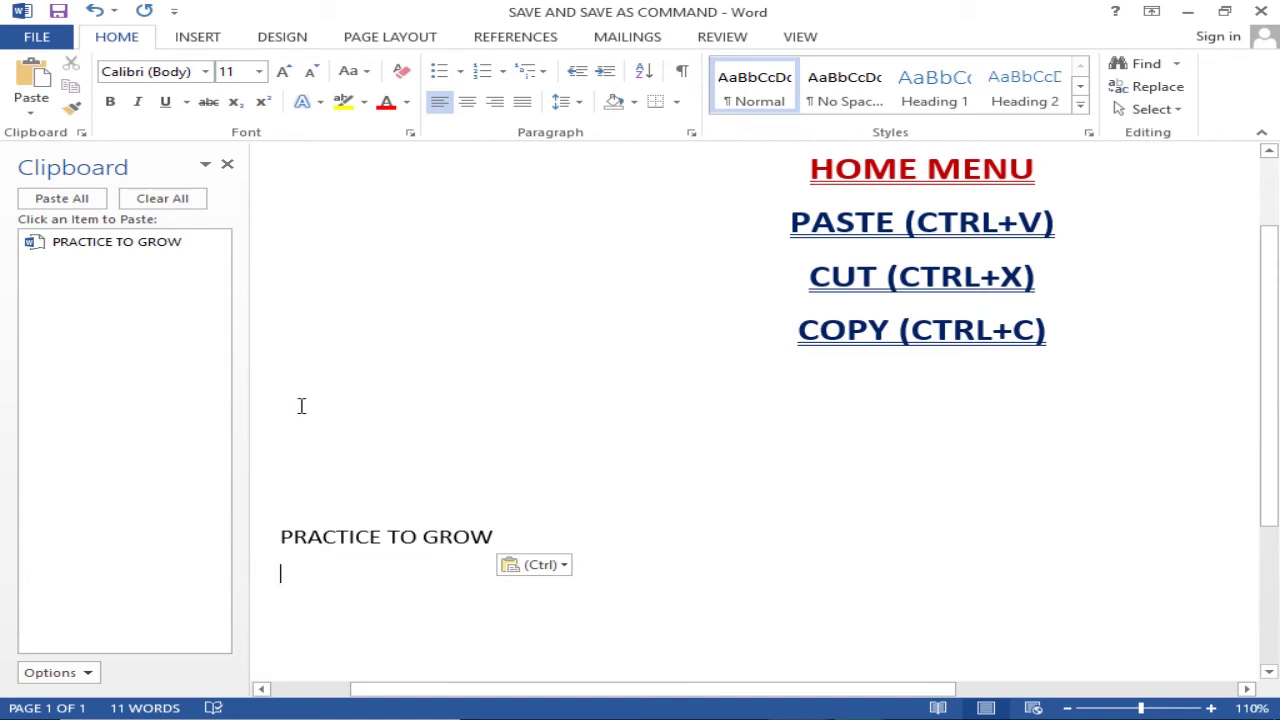
pyautogui.click(30, 72)
pyautogui.click(30, 72)
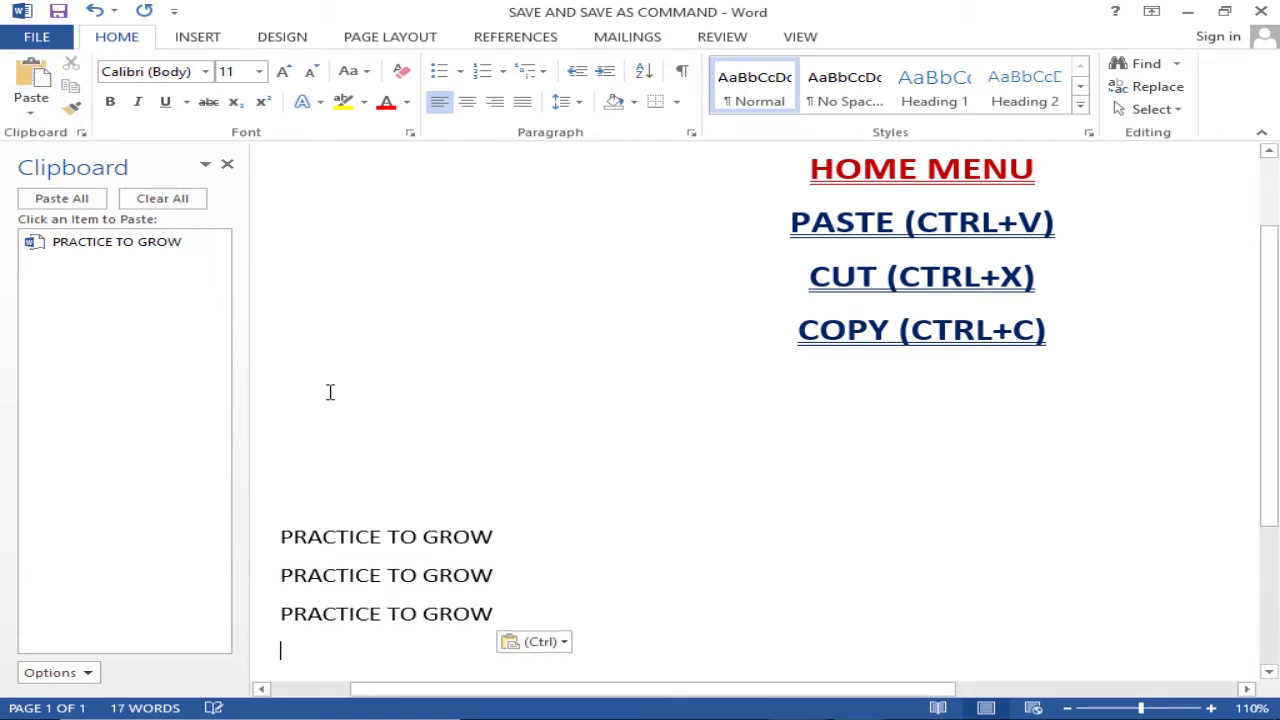
# Step: Delete the three pasted PRACTICE TO GROW lines together with the blank line above them
pyautogui.scroll(-2, 330, 393)
pyautogui.scroll(1, 330, 397)
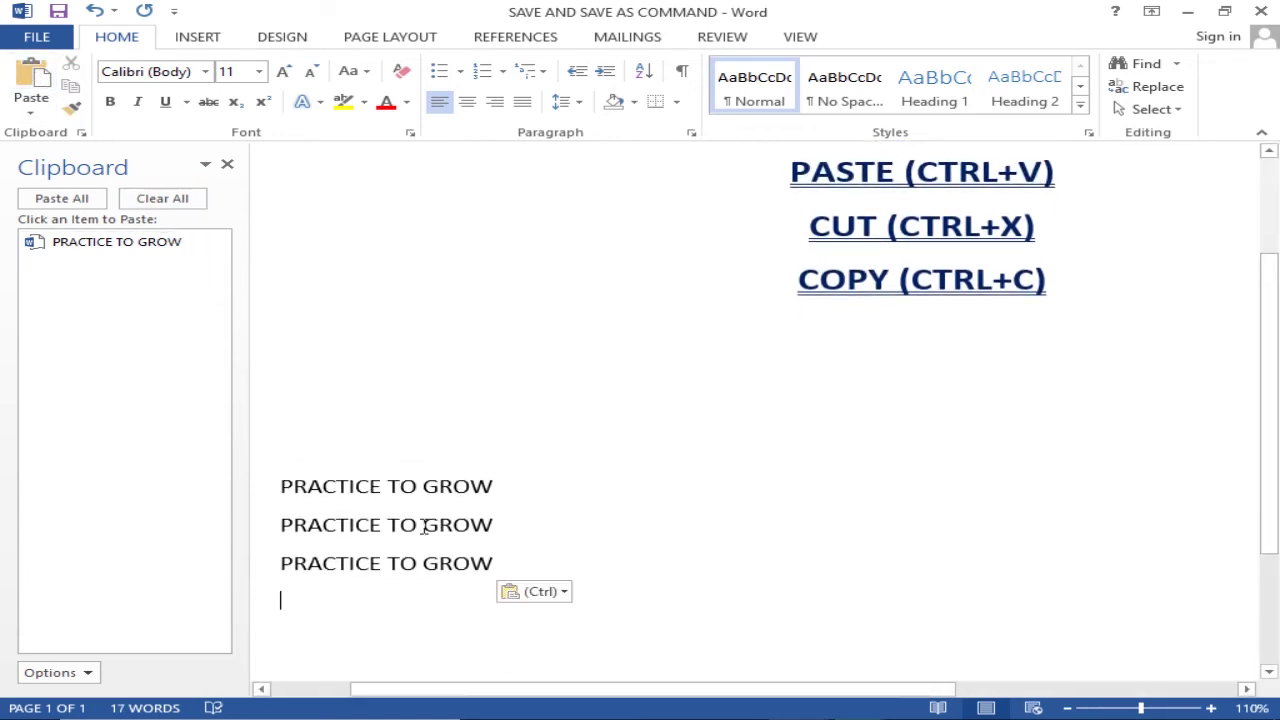
pyautogui.moveTo(498, 565); pyautogui.dragTo(309, 457)
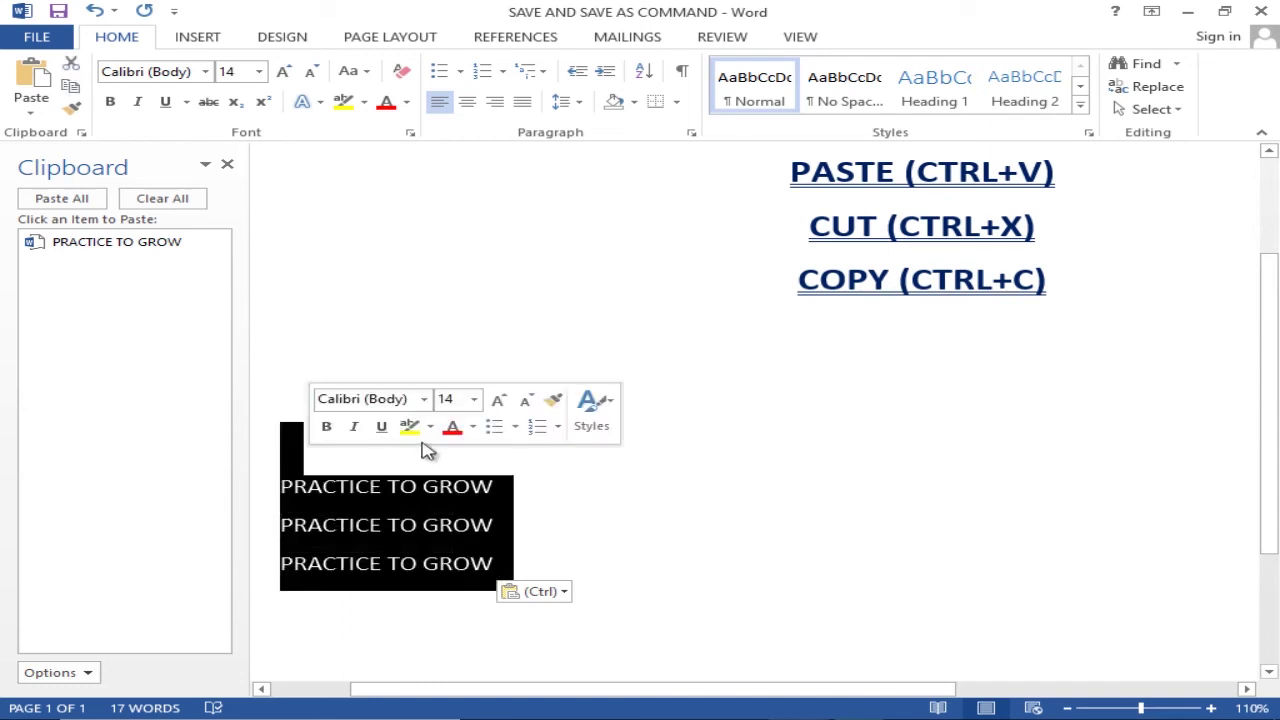
pyautogui.press('Delete')
pyautogui.scroll(1, 404, 418)
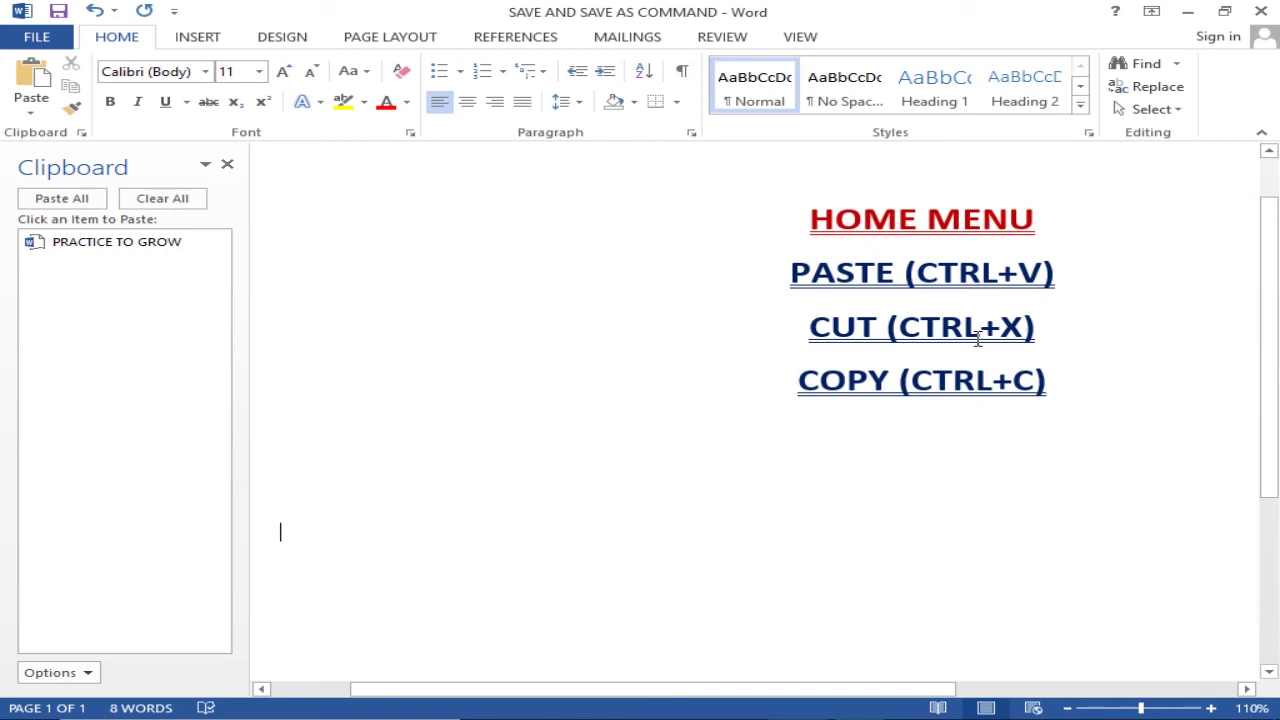
# Step: Close the Clipboard pane and enter the word PRACTICE on the blank line below the headings
pyautogui.click(229, 166)
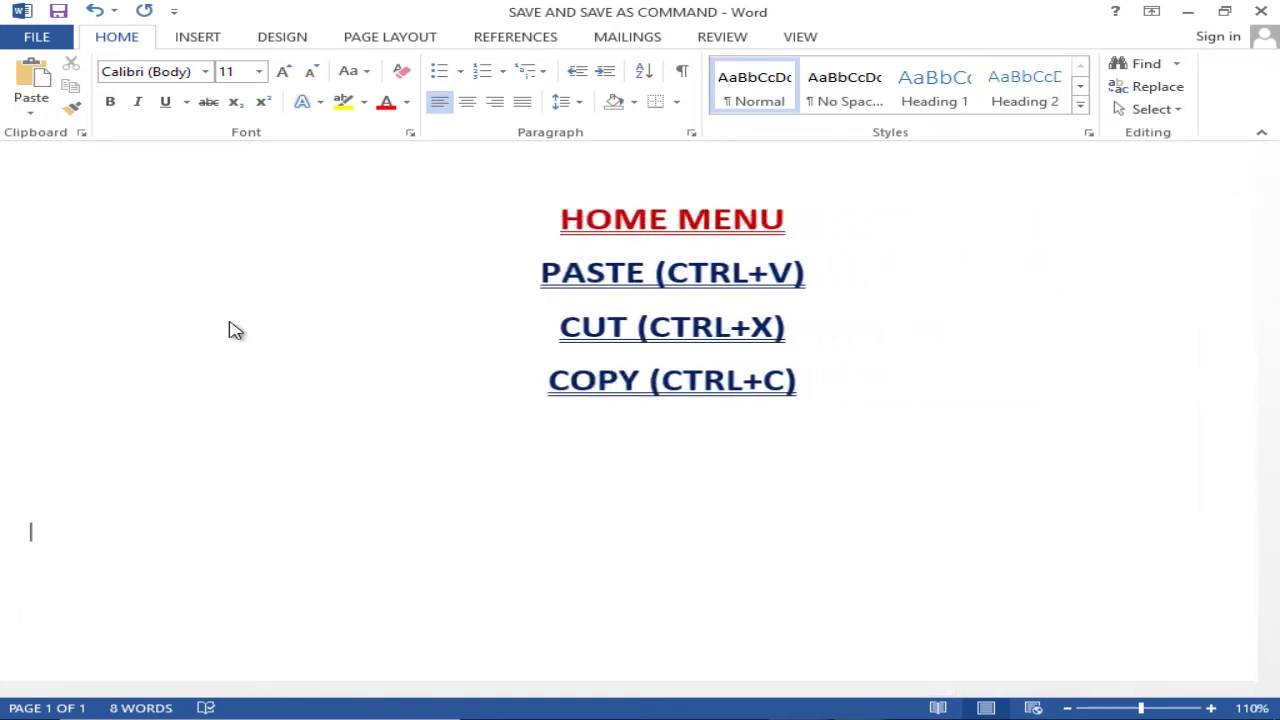
pyautogui.scroll(-2, 309, 458)
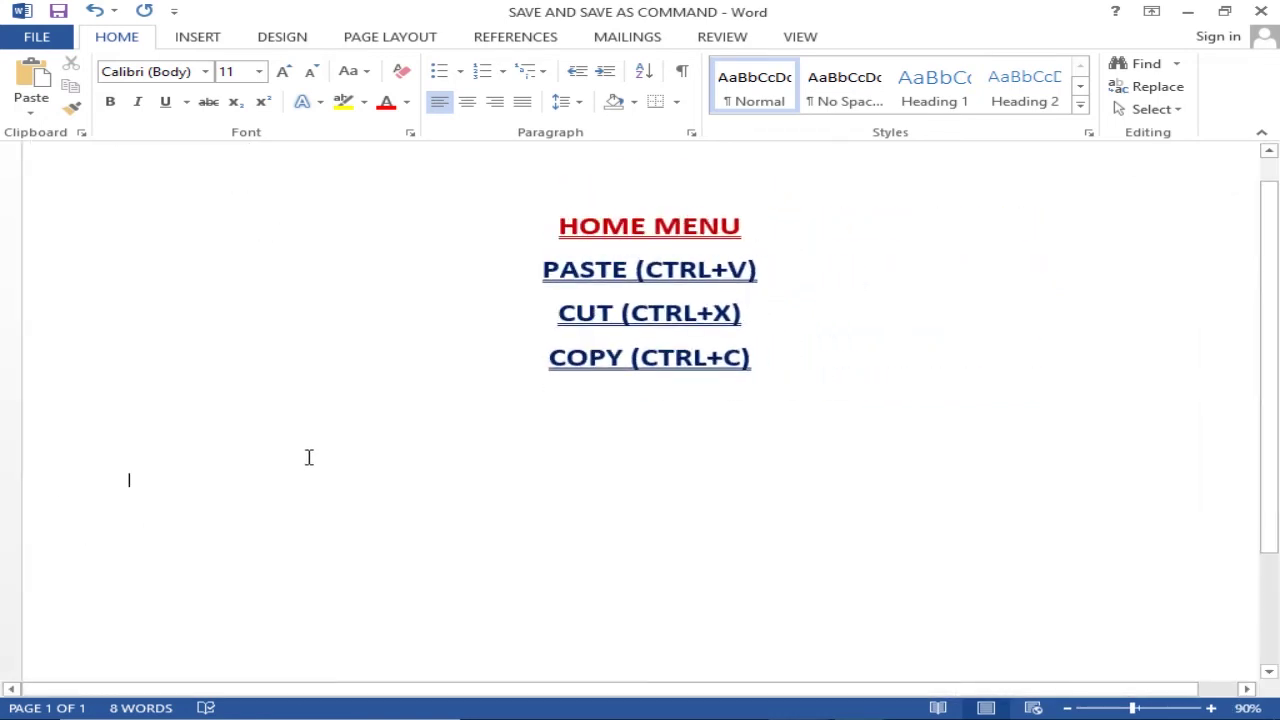
pyautogui.write('PRACTICE')
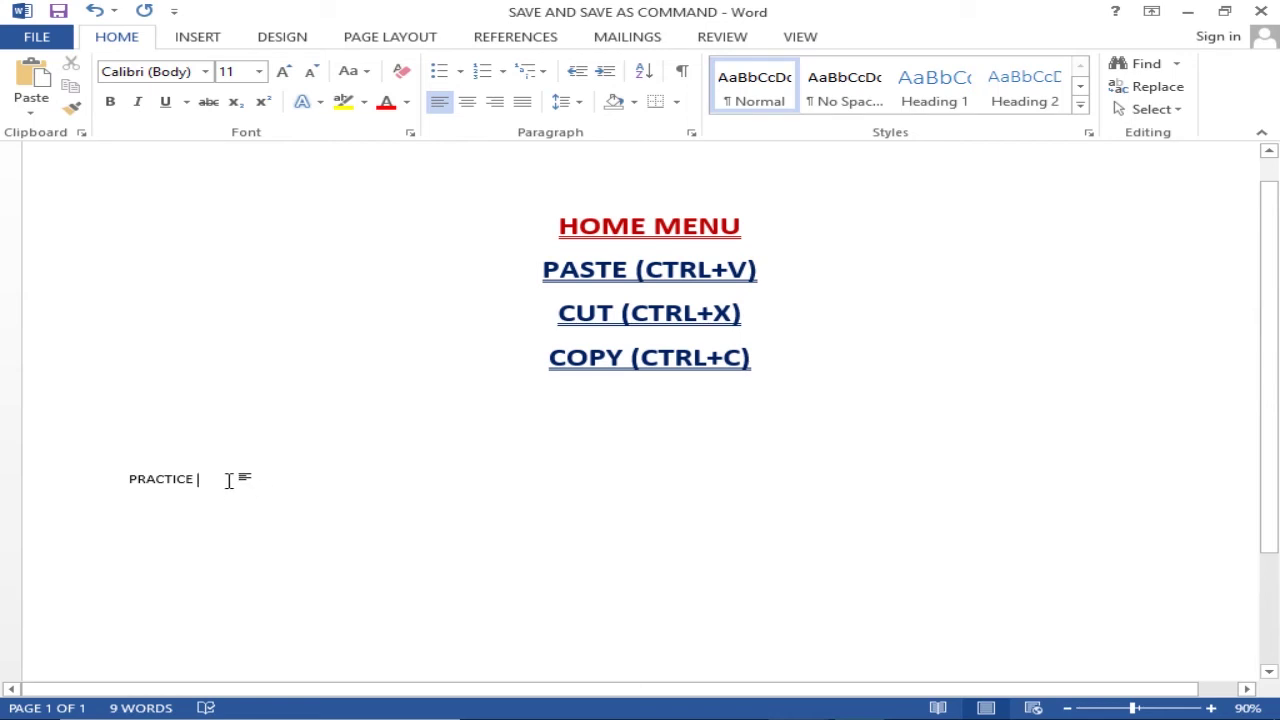
# Step: Cut the PRACTICE line from the document and show the Clipboard pane again
pyautogui.moveTo(228, 480); pyautogui.dragTo(120, 480)
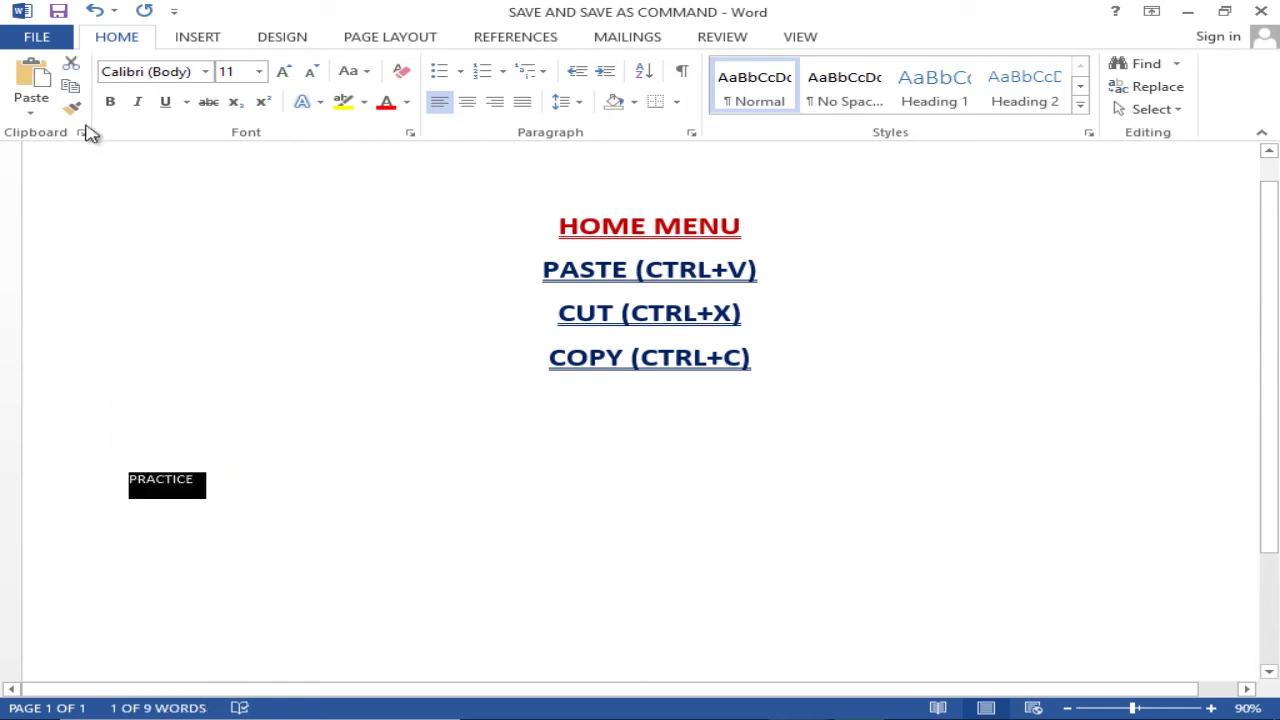
pyautogui.click(76, 63)
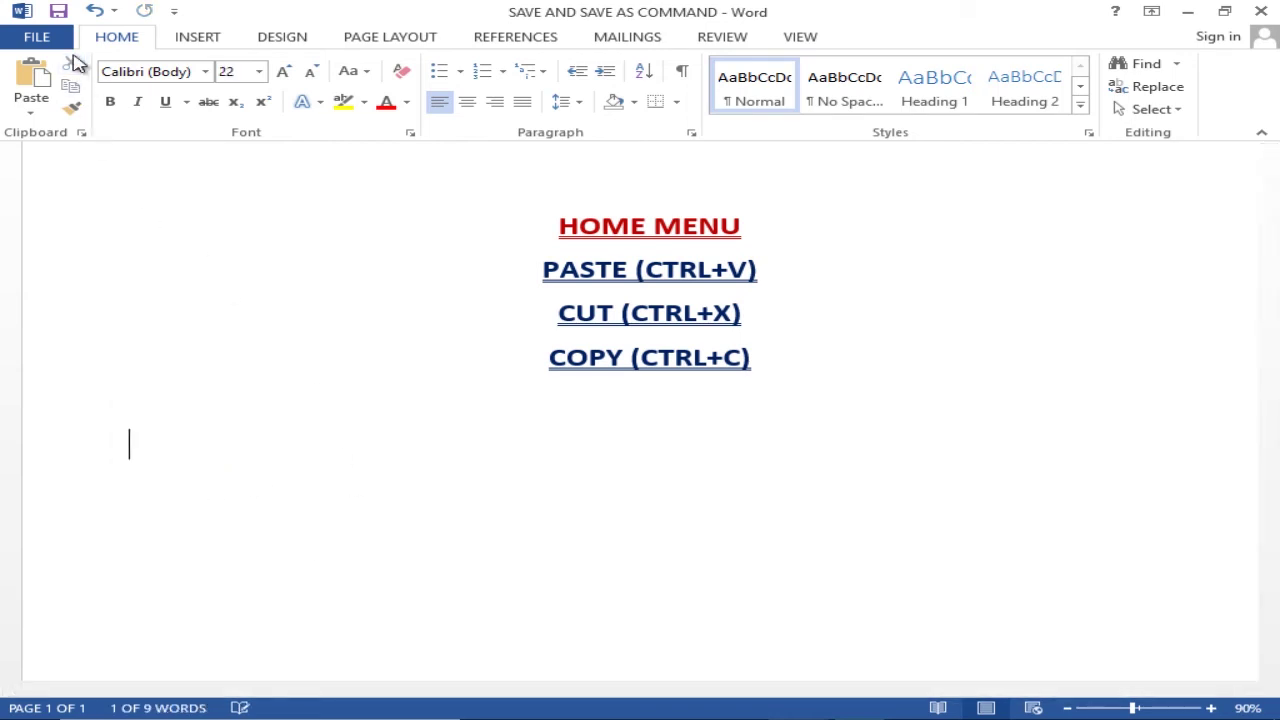
pyautogui.click(82, 133)
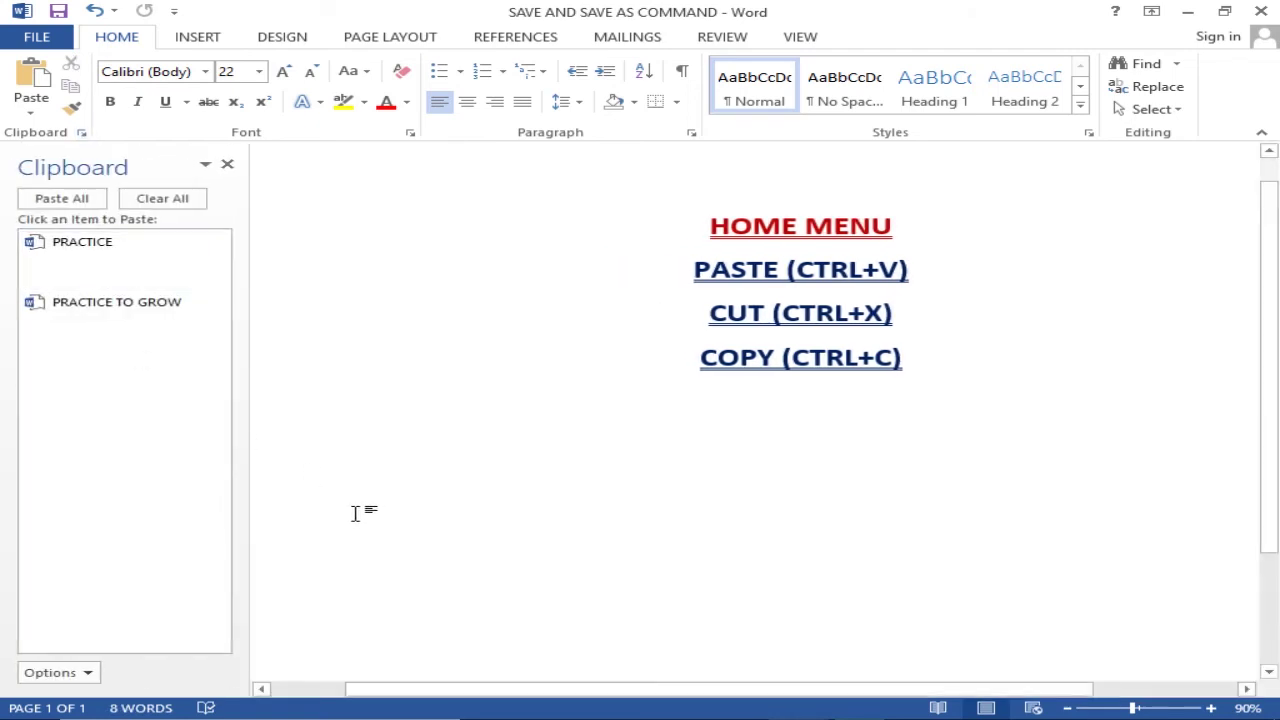
# Step: Add two blank lines below the headings and paste the cut word PRACTICE there
pyautogui.press('Return')
pyautogui.press('Return')
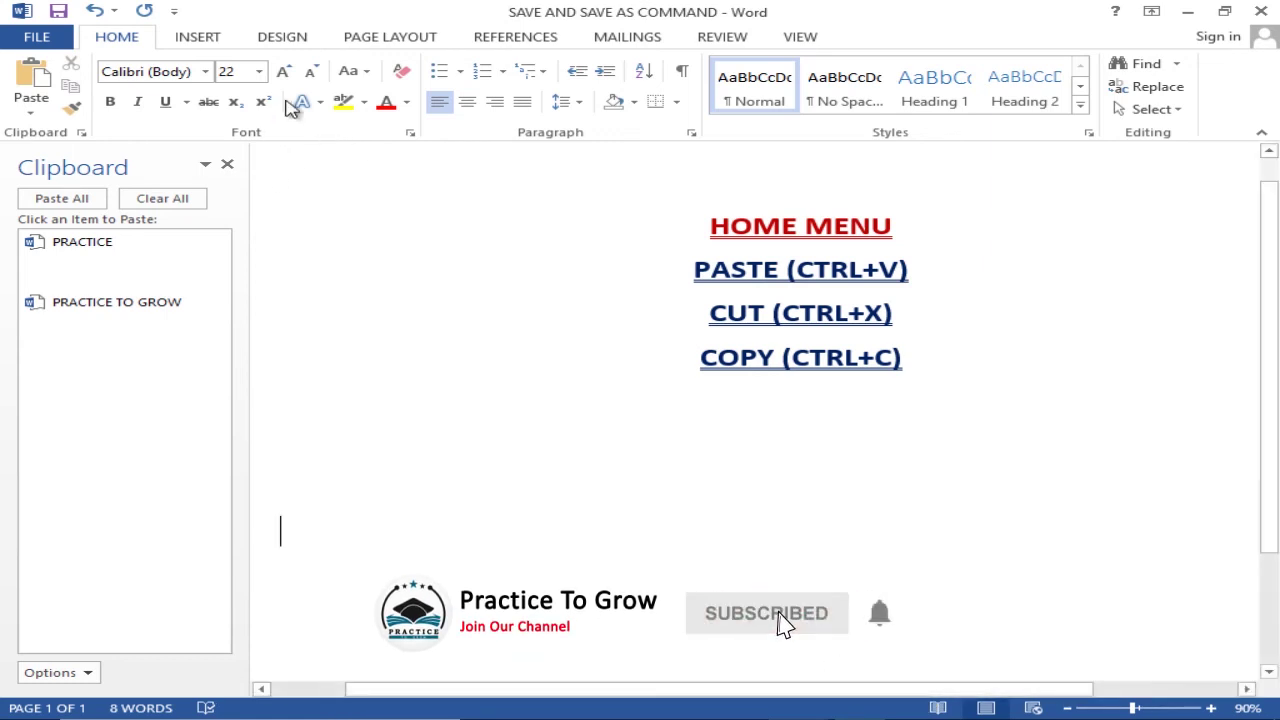
pyautogui.click(45, 75)
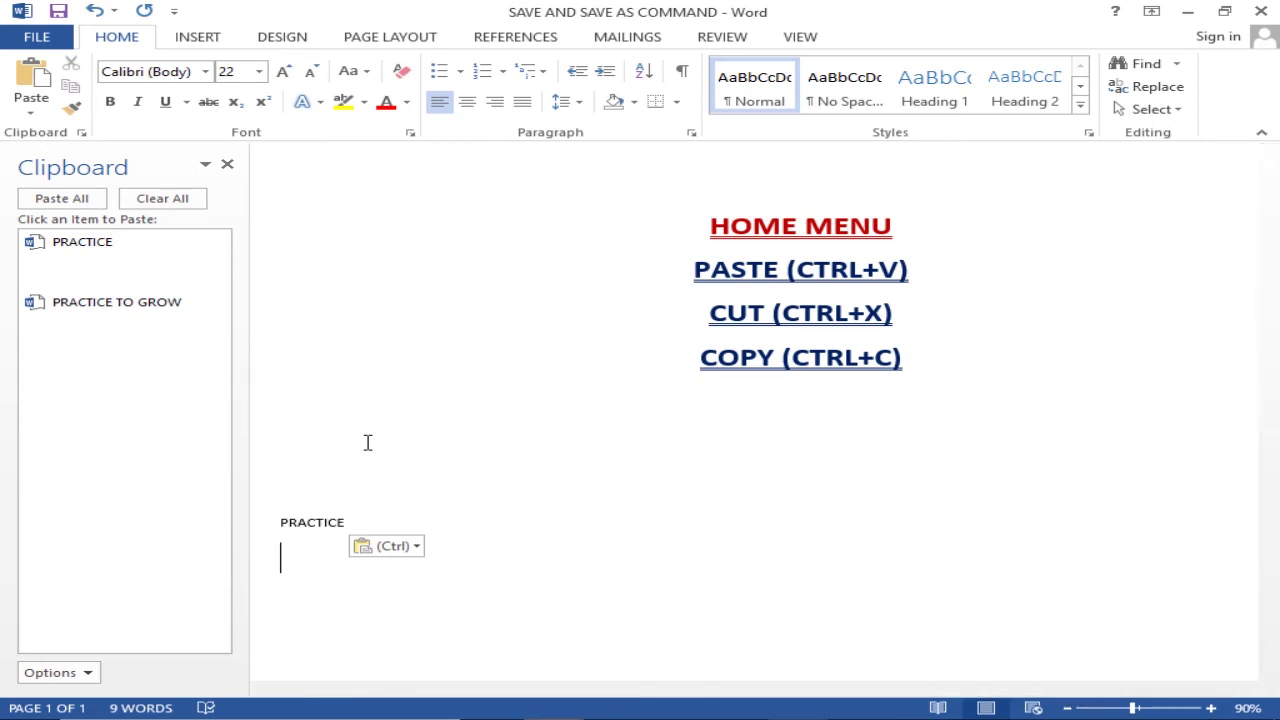
# Step: Copy the pasted word PRACTICE, keeping the original in place
pyautogui.scroll(-1, 815, 383)
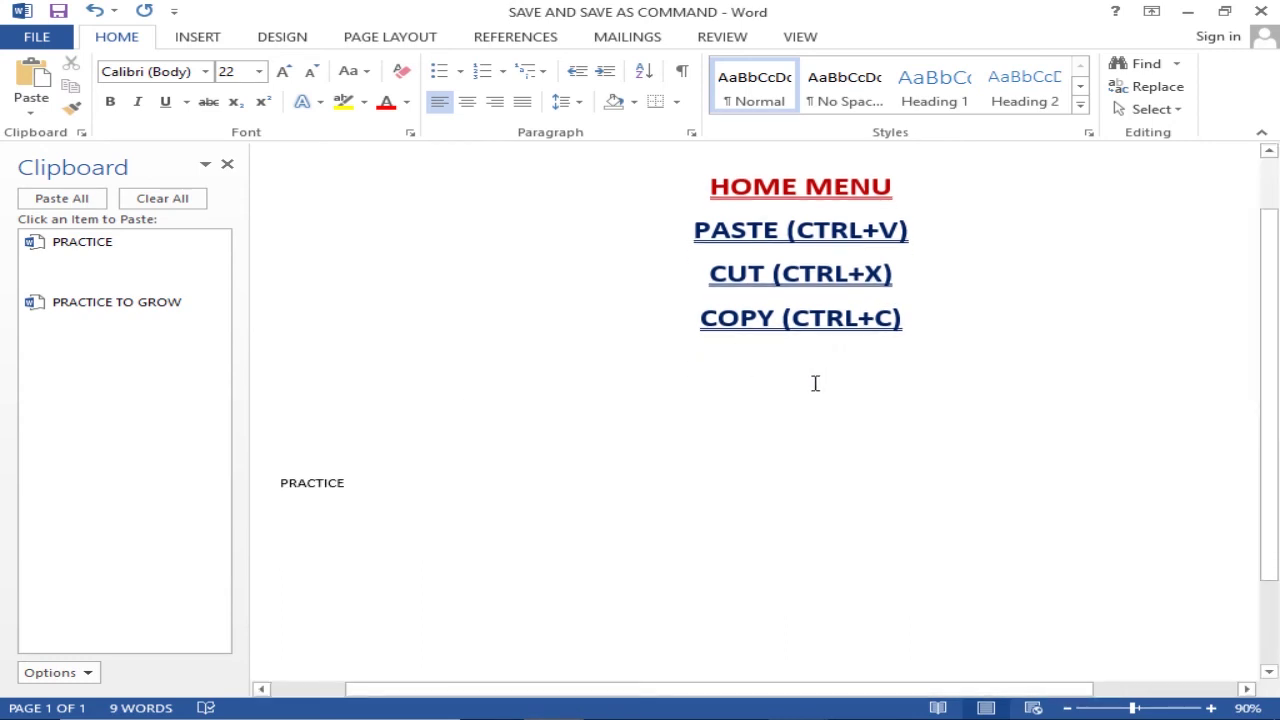
pyautogui.moveTo(354, 480); pyautogui.dragTo(291, 464)
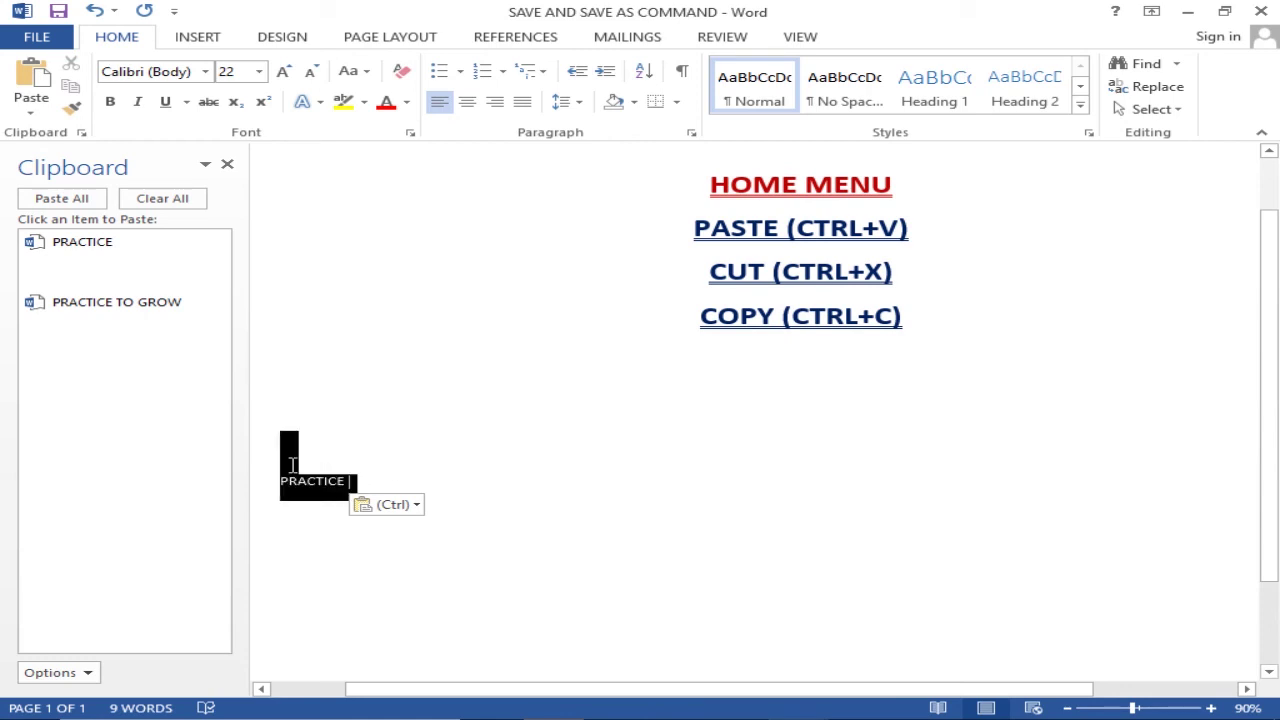
pyautogui.click(254, 474)
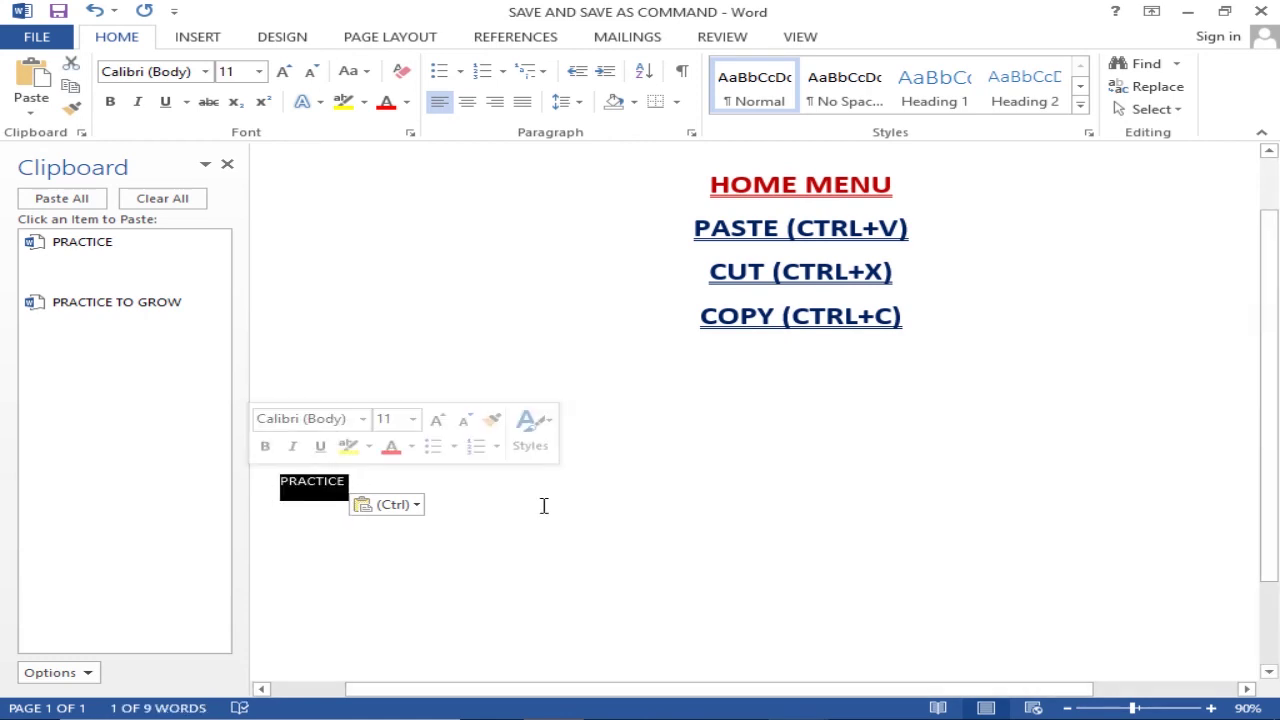
pyautogui.click(68, 92)
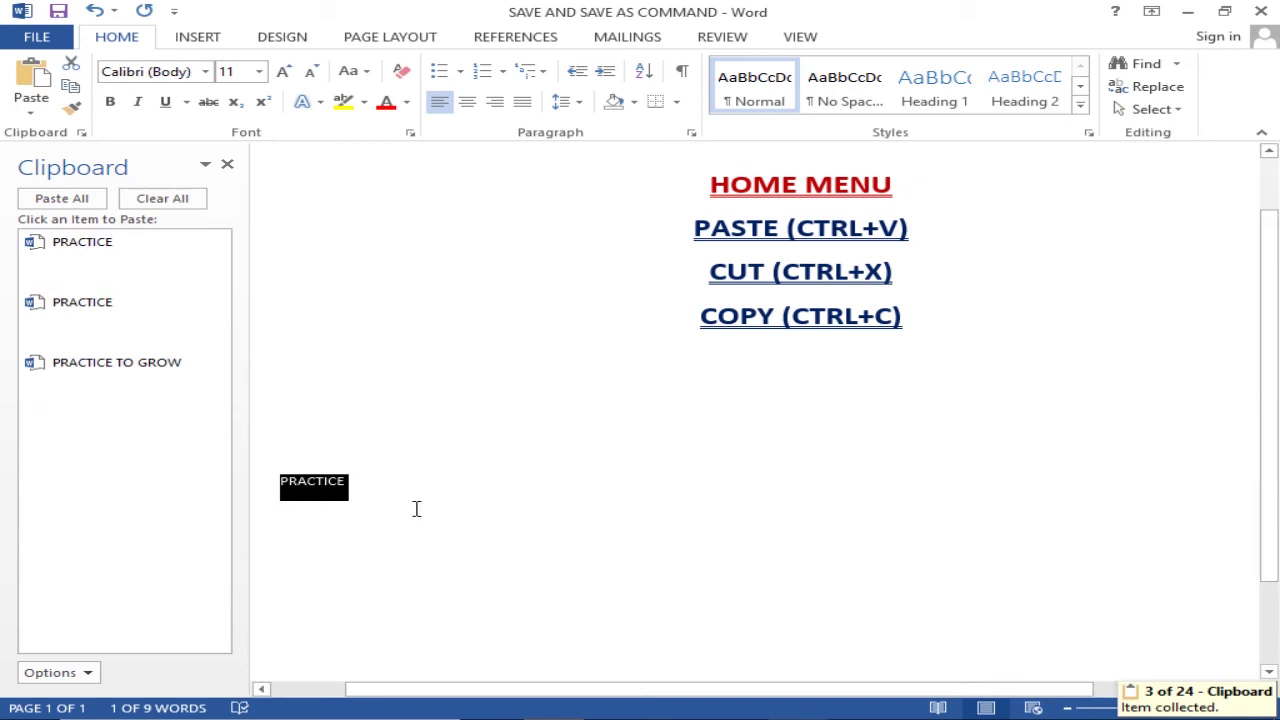
# Step: Add two blank lines below PRACTICE and paste the copied word there
pyautogui.click(355, 512)
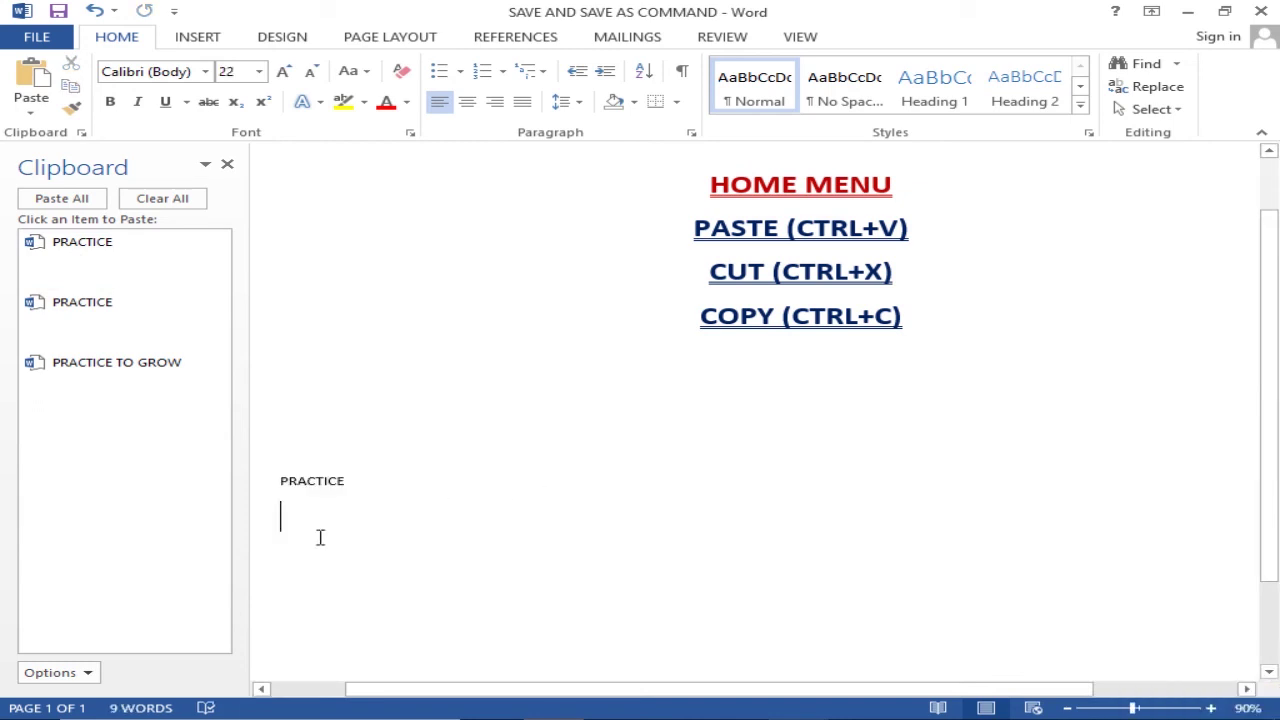
pyautogui.press('Return')
pyautogui.press('Return')
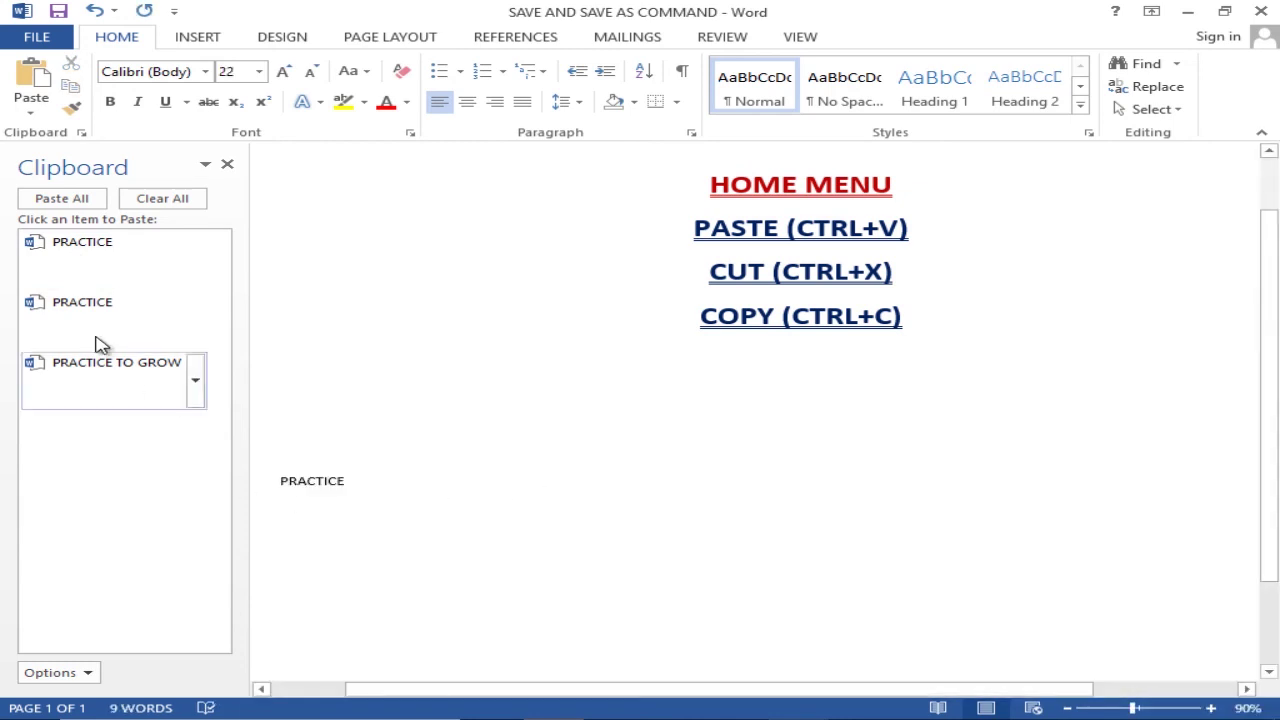
pyautogui.click(33, 80)
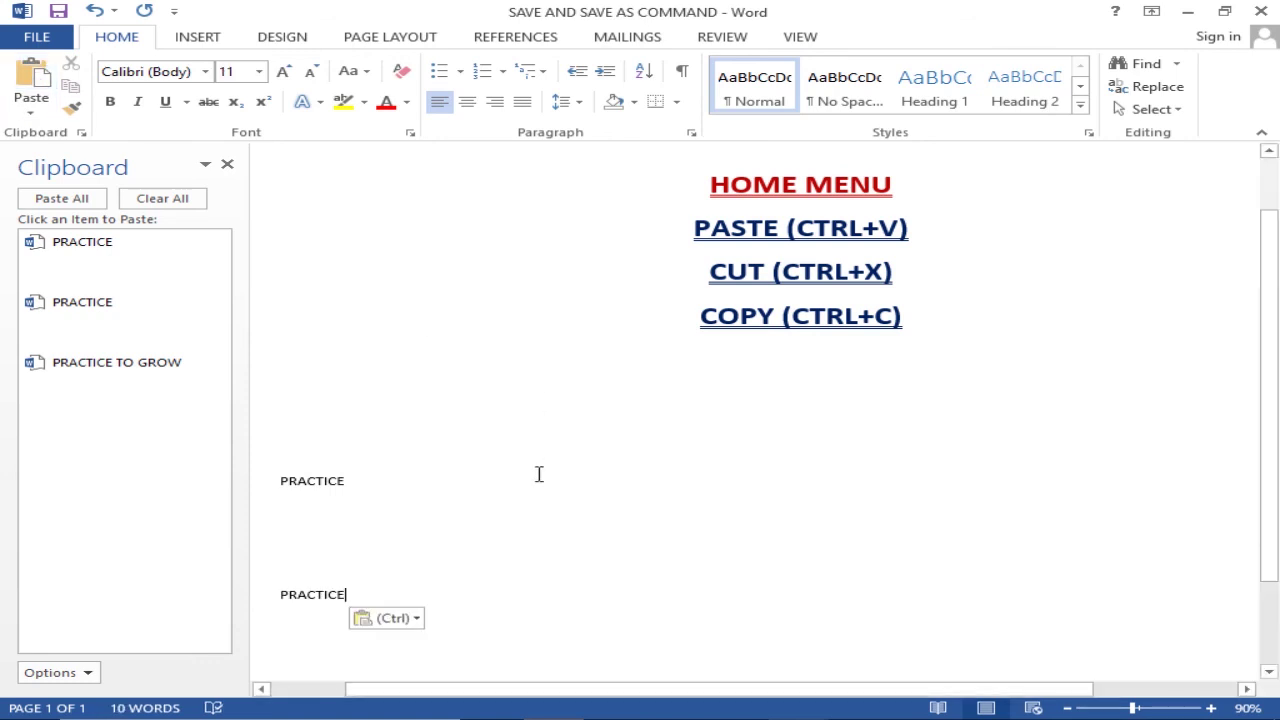